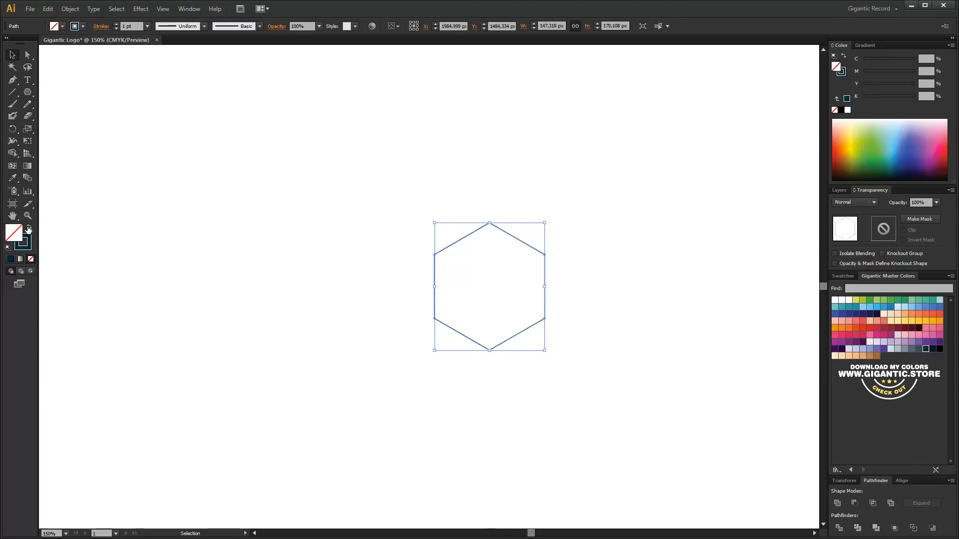
Set the hexagon's stroke weight to 30 pt and convert the stroke to an outlined shape.
{"action": "left_click", "coordinate": [117, 23]}
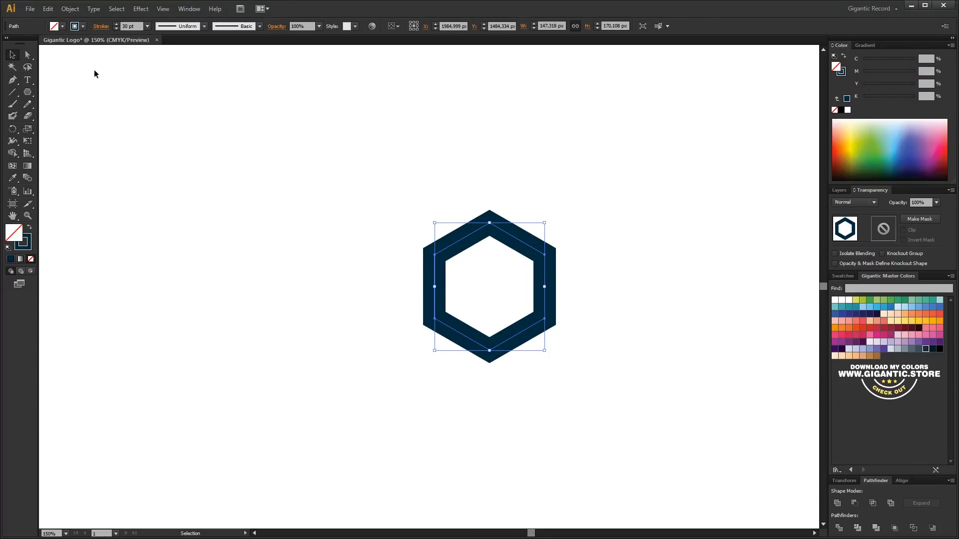
{"action": "left_click", "coordinate": [70, 8]}
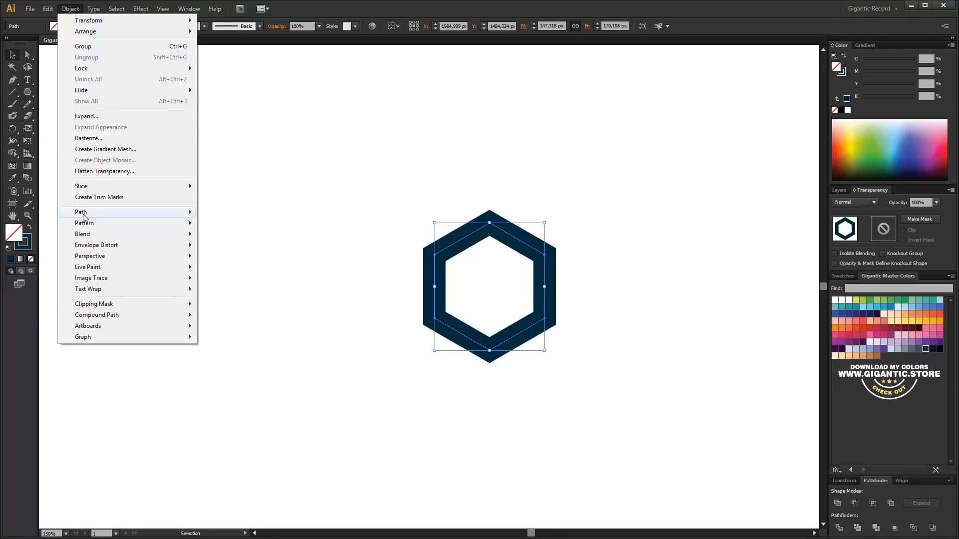
{"action": "mouse_move", "coordinate": [160, 214]}
{"action": "left_click", "coordinate": [270, 244]}
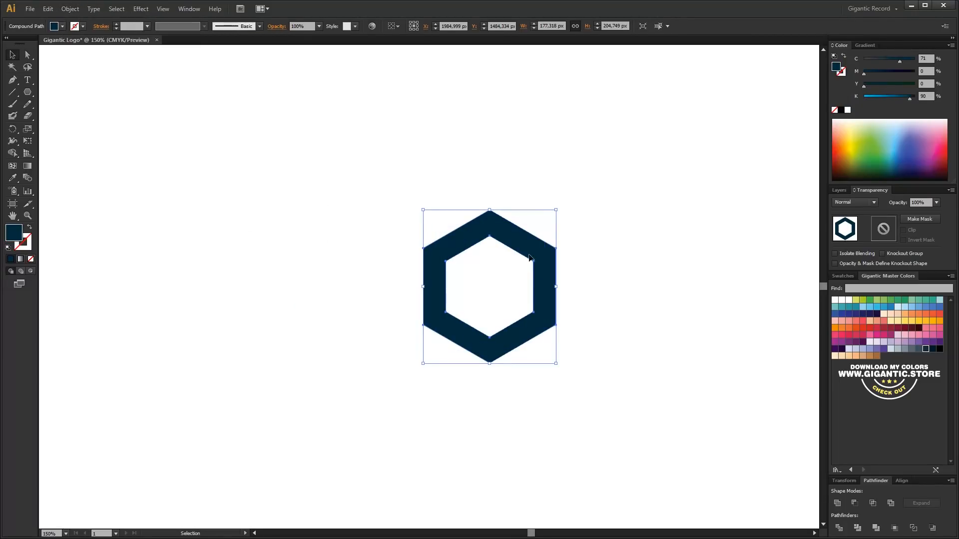
Shift the hexagon ring slightly left and cover its left half with a rectangle about 232 by 355 px, edged on the ring's centre.
{"action": "left_click_drag", "start_coordinate": [550, 261], "coordinate": [524, 260]}
{"action": "left_click", "coordinate": [594, 257]}
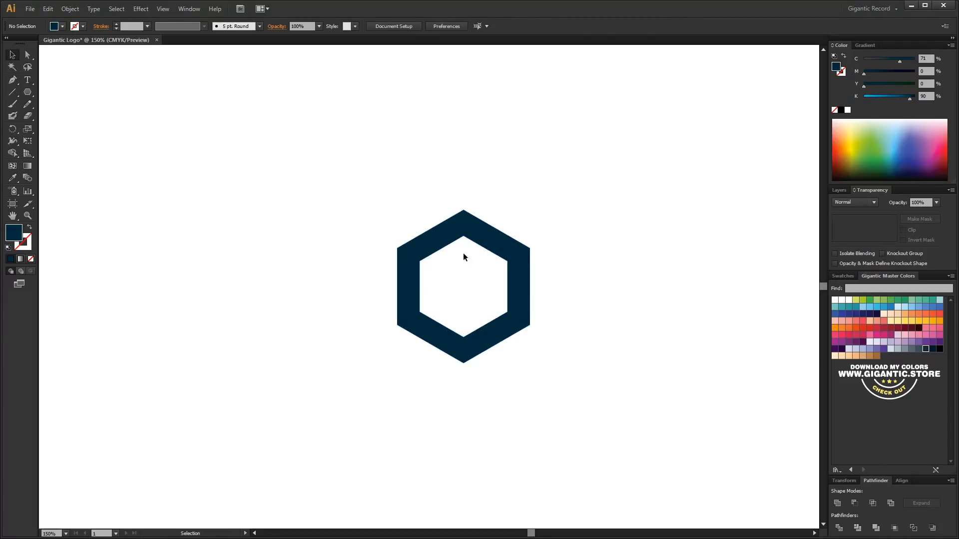
{"action": "left_click_drag", "start_coordinate": [27, 92], "coordinate": [42, 92]}
{"action": "left_click_drag", "start_coordinate": [289, 135], "coordinate": [463, 402]}
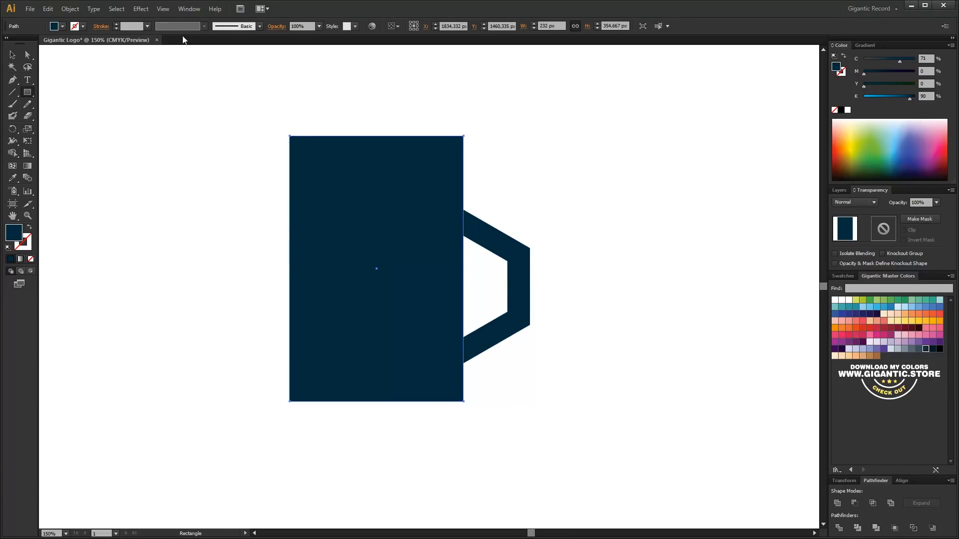
{"action": "left_click", "coordinate": [162, 9]}
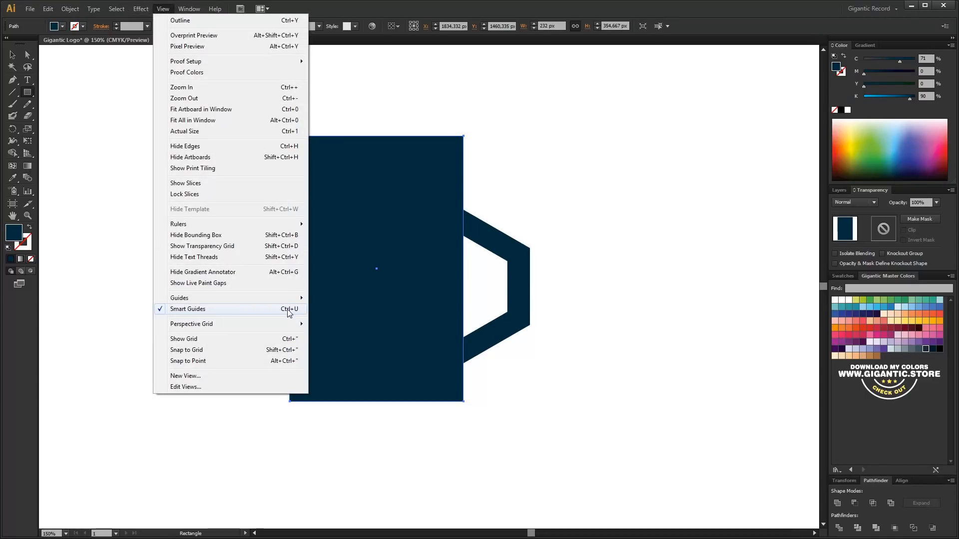
{"action": "left_click", "coordinate": [502, 312]}
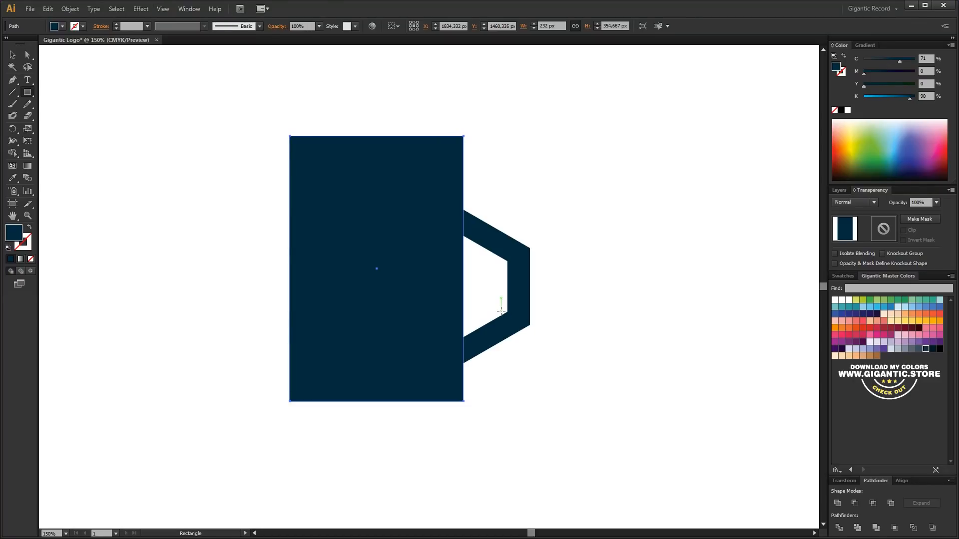
Subtract the rectangle from the hexagon ring and move the remaining half about 25 px left and 5 px up.
{"action": "key", "text": "v"}
{"action": "key", "text": "ctrl+a"}
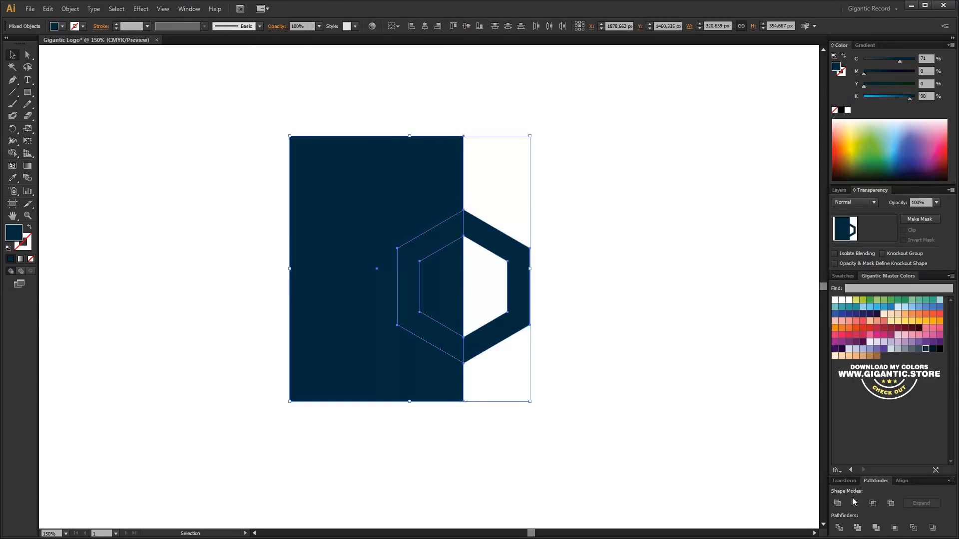
{"action": "left_click", "coordinate": [856, 503]}
{"action": "left_click_drag", "start_coordinate": [514, 280], "coordinate": [494, 278]}
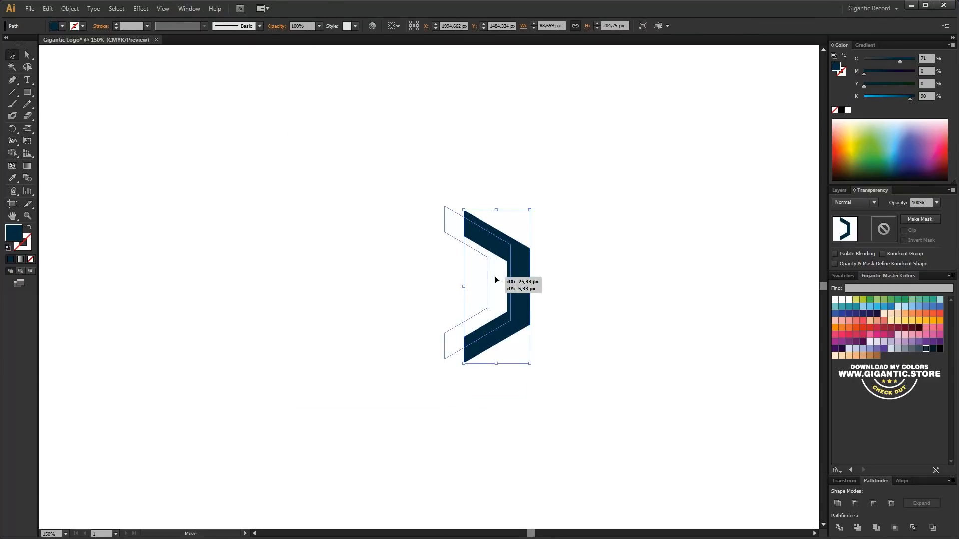
{"action": "left_click", "coordinate": [534, 311]}
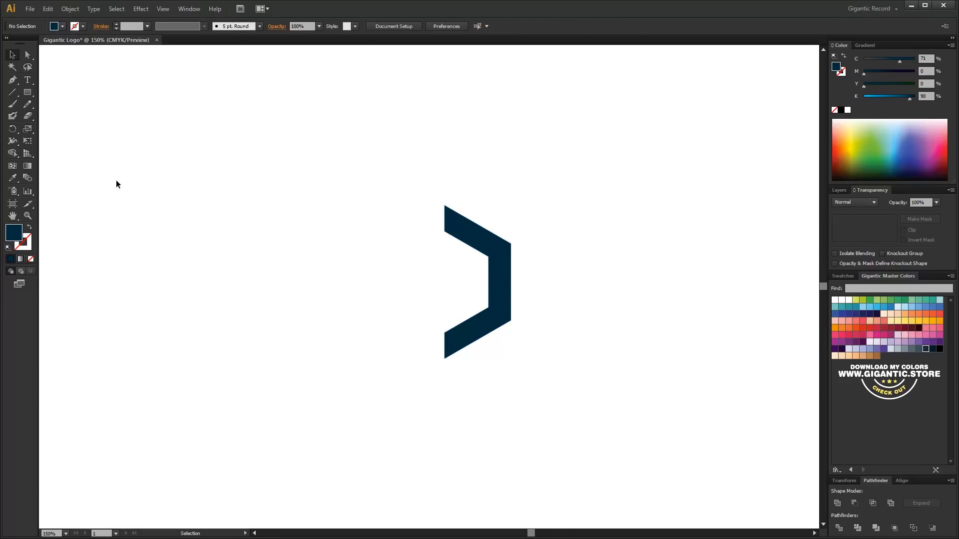
Create a vertical bar about 30 by 216 px, as thick as the ring, beside the half hexagon.
{"action": "left_click", "coordinate": [28, 92]}
{"action": "mouse_move", "coordinate": [489, 259]}
{"action": "left_mouse_down"}
{"action": "mouse_move", "coordinate": [510, 279]}
{"action": "mouse_move", "coordinate": [512, 309]}
{"action": "mouse_move", "coordinate": [563, 287]}
{"action": "mouse_move", "coordinate": [568, 150]}
{"action": "left_mouse_up"}
{"action": "key", "text": "v"}
{"action": "left_click_drag", "start_coordinate": [558, 284], "coordinate": [564, 323]}
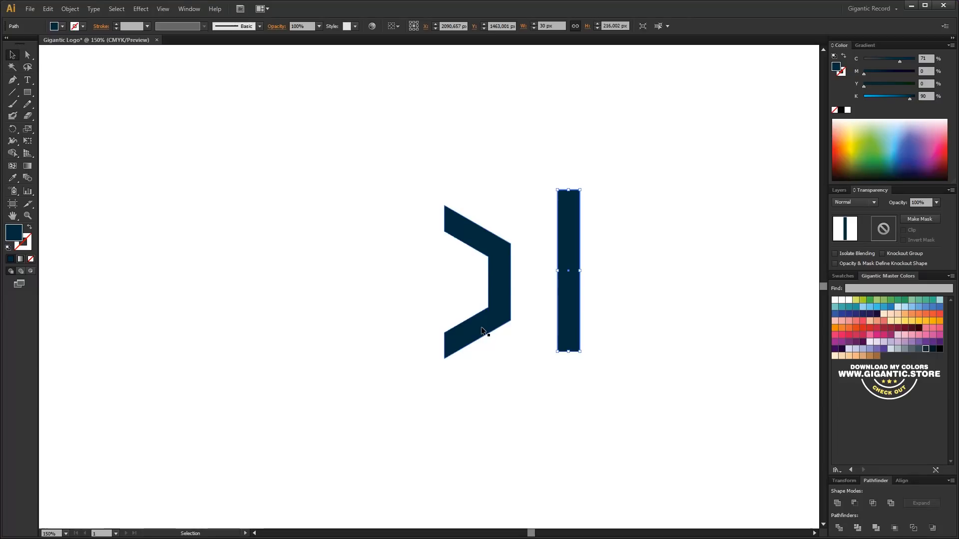
Rotate the vertical bar by -60°.
{"action": "right_click", "coordinate": [577, 313]}
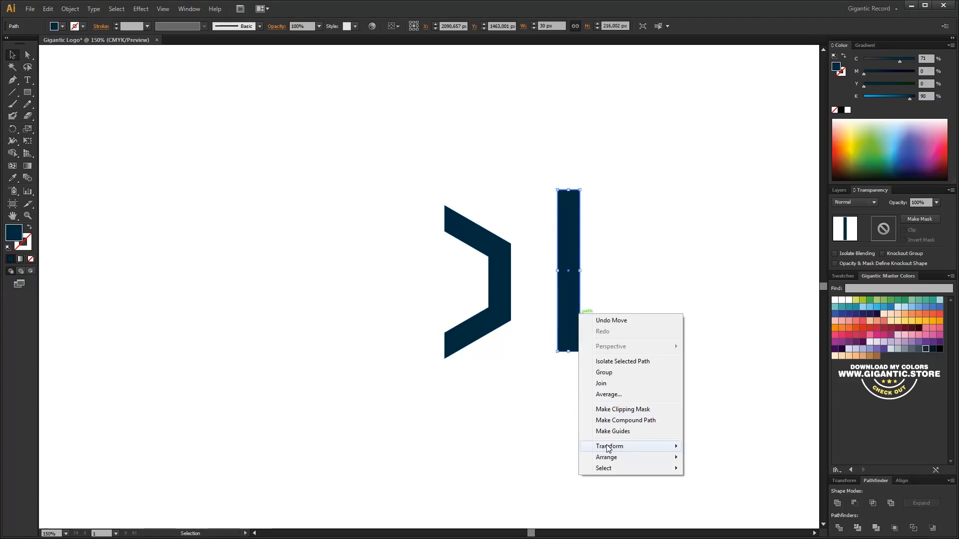
{"action": "mouse_move", "coordinate": [608, 448]}
{"action": "left_click", "coordinate": [715, 473]}
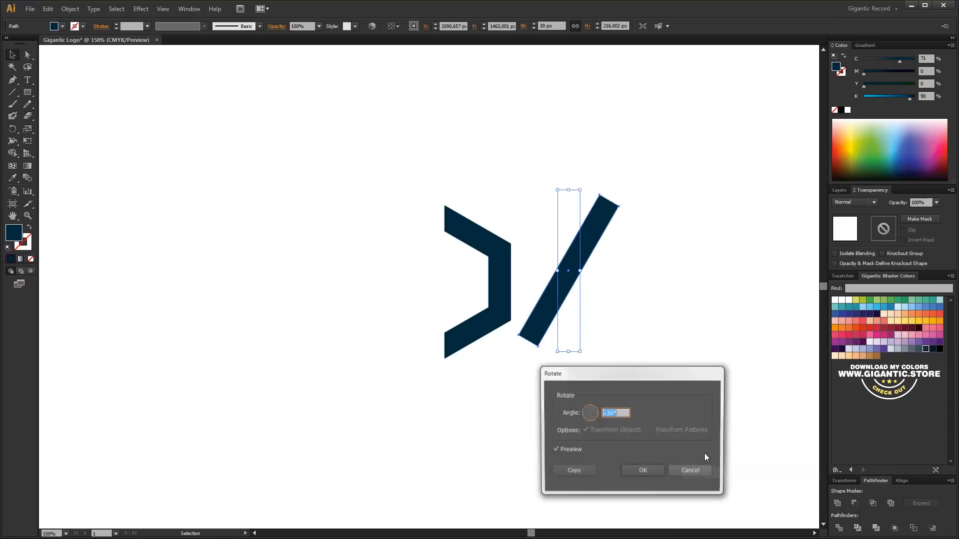
{"action": "type", "text": "6"}
{"action": "left_click", "coordinate": [656, 474]}
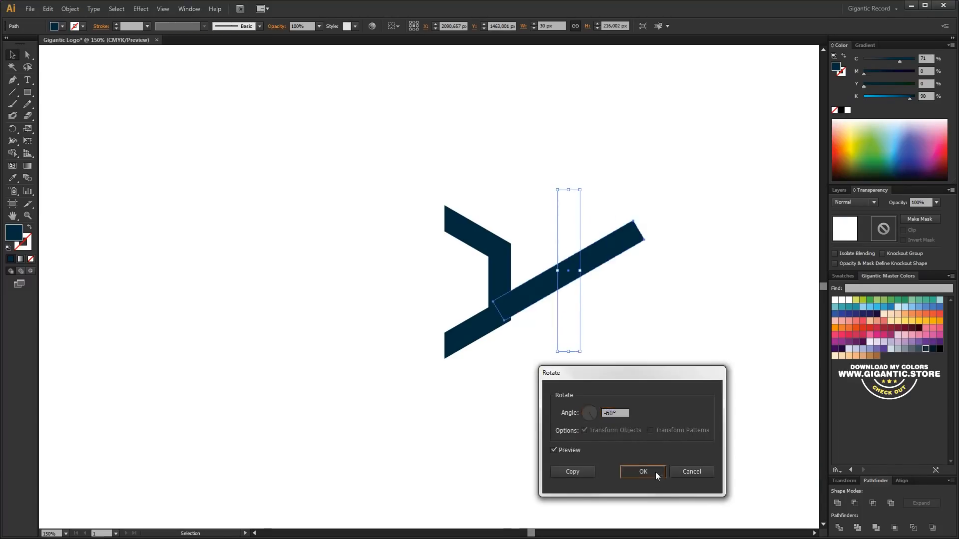
Move the rotated bar onto the half hexagon's lower arm so their edges line up exactly.
{"action": "left_click_drag", "start_coordinate": [588, 258], "coordinate": [528, 296]}
{"action": "key", "text": "ctrl+a"}
{"action": "key", "text": "ctrl+plus"}
{"action": "key", "text": "ctrl+plus"}
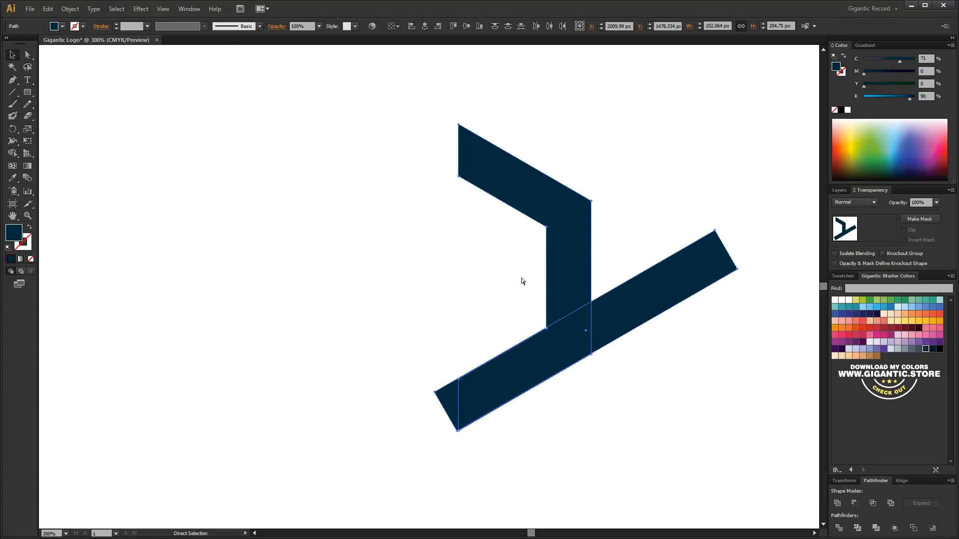
{"action": "left_click_drag", "start_coordinate": [562, 268], "coordinate": [447, 265]}
{"action": "left_click", "coordinate": [484, 372]}
{"action": "mouse_move", "coordinate": [500, 319]}
{"action": "left_mouse_down"}
{"action": "mouse_move", "coordinate": [496, 288]}
{"action": "mouse_move", "coordinate": [502, 322]}
{"action": "left_mouse_up"}
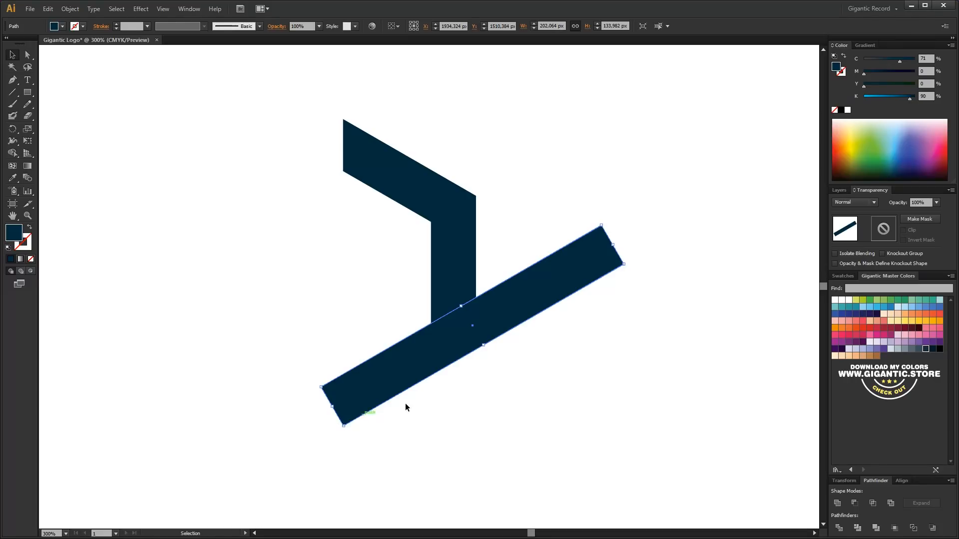
Duplicate the diagonal bar twice straight upward, with the highest copy crossing the half hexagon's upper corner.
{"action": "key", "text": "a"}
{"action": "key", "text": "v"}
{"action": "left_click_drag", "start_coordinate": [502, 305], "coordinate": [484, 163]}
{"action": "left_click", "coordinate": [546, 261]}
{"action": "left_click_drag", "start_coordinate": [529, 305], "coordinate": [512, 222]}
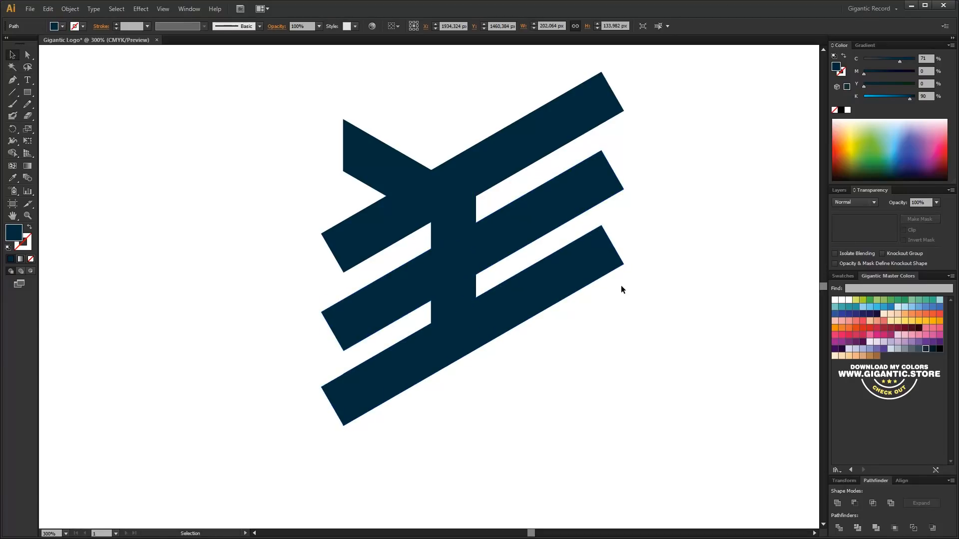
{"action": "left_click", "coordinate": [621, 287]}
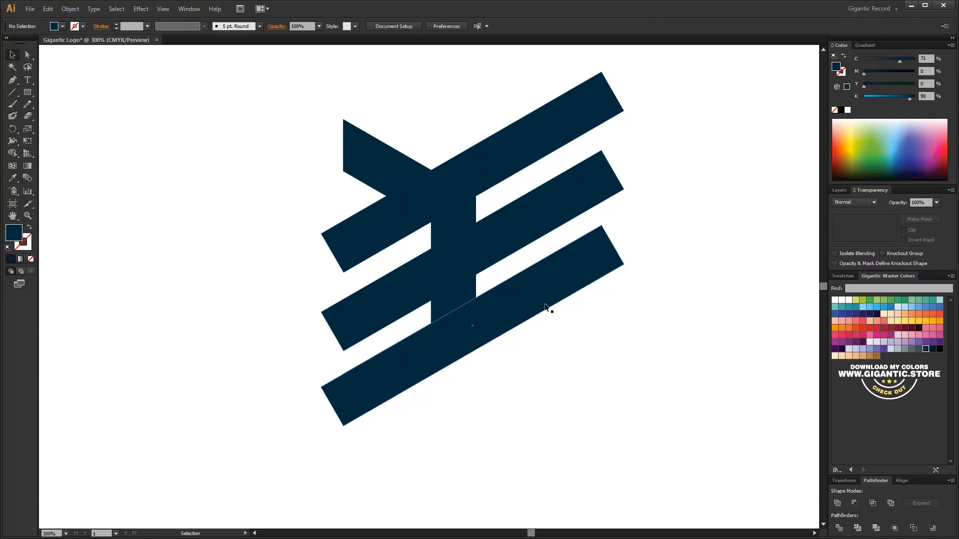
Select the three diagonal bars and distribute them evenly by their vertical centres.
{"action": "left_click_drag", "start_coordinate": [589, 333], "coordinate": [517, 155]}
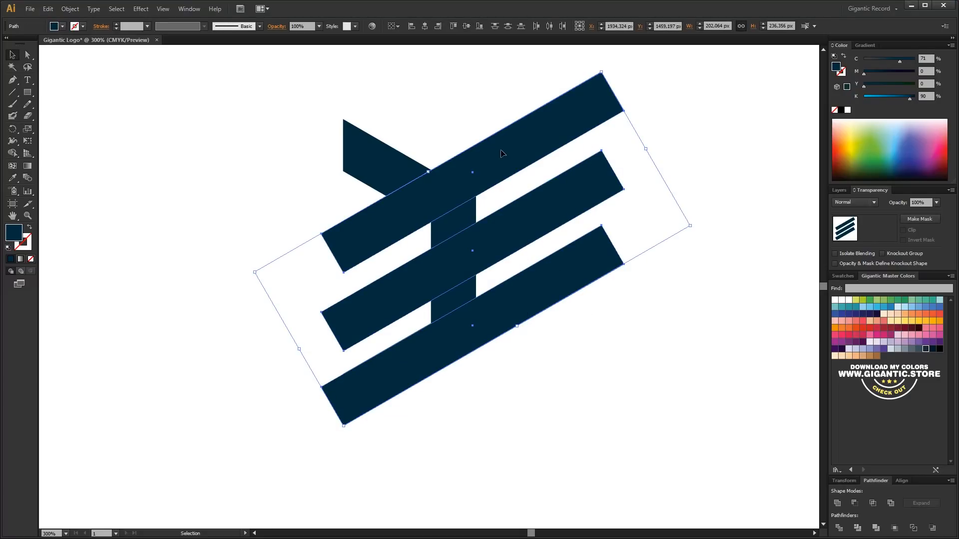
{"action": "left_click", "coordinate": [902, 480]}
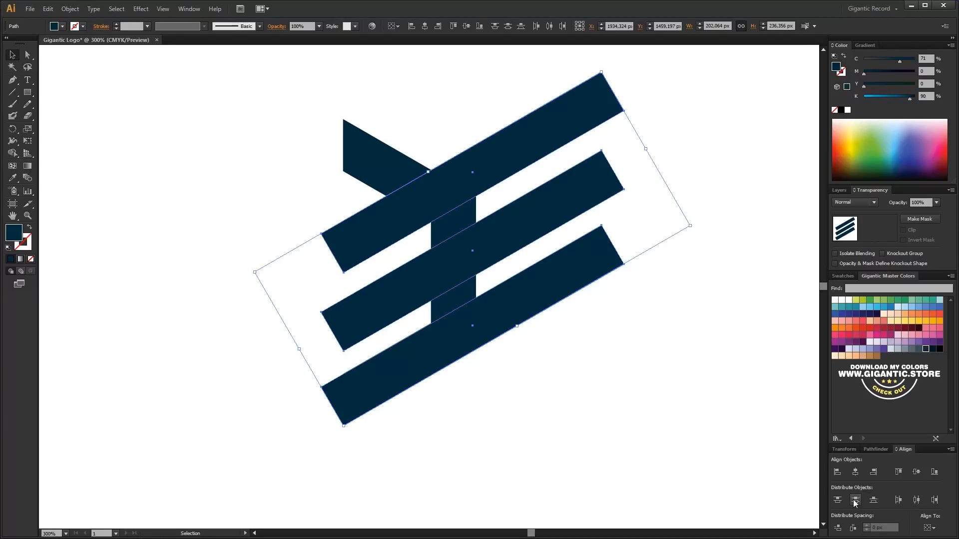
{"action": "left_click", "coordinate": [855, 500]}
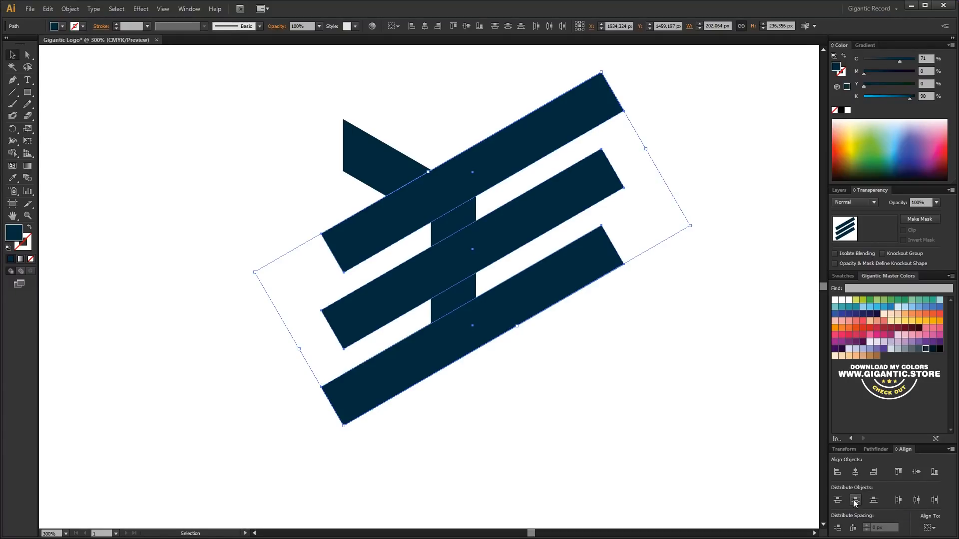
{"action": "left_click", "coordinate": [875, 449]}
{"action": "left_click", "coordinate": [720, 385]}
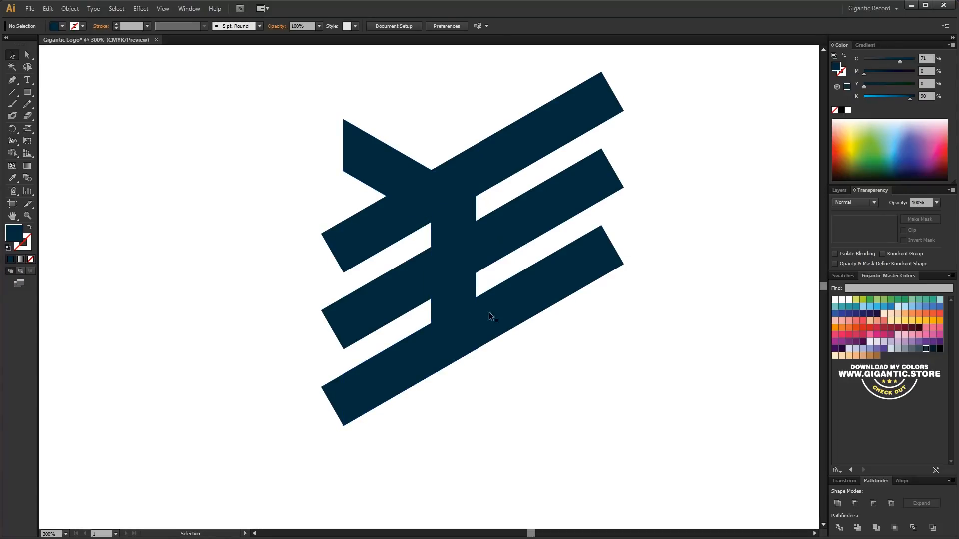
Make a red diagonal strip sized to the gap between bars and place it along the highest bar's upper edge, across the hexagon arm.
{"action": "left_click", "coordinate": [503, 248]}
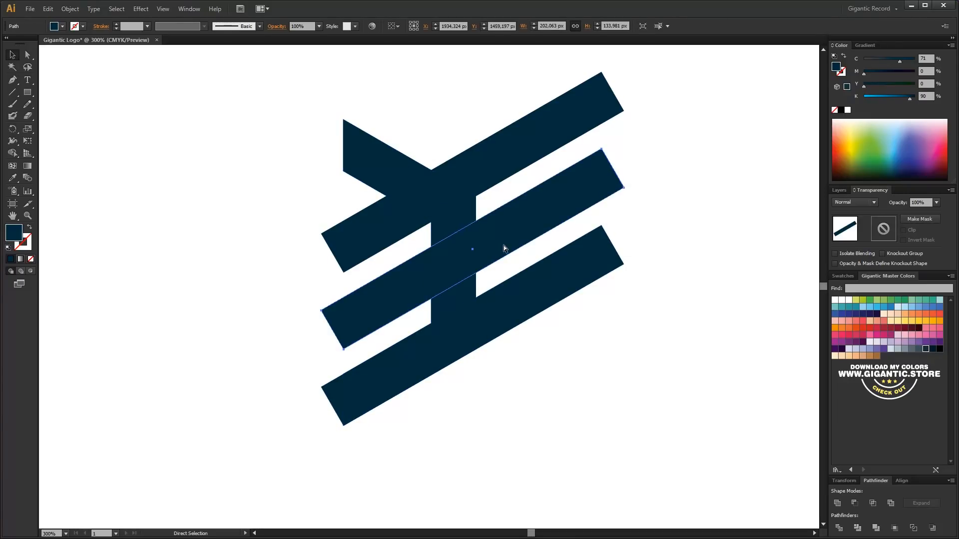
{"action": "left_click", "coordinate": [869, 328]}
{"action": "left_click_drag", "start_coordinate": [348, 344], "coordinate": [457, 260]}
{"action": "left_click_drag", "start_coordinate": [489, 234], "coordinate": [532, 184]}
{"action": "left_click_drag", "start_coordinate": [653, 128], "coordinate": [440, 157]}
Draw a narrow red vertical strip along the half hexagon's outer right edge, crossing the lowest bar.
{"action": "left_click", "coordinate": [27, 92]}
{"action": "left_click_drag", "start_coordinate": [475, 283], "coordinate": [496, 413]}
{"action": "key", "text": "v"}
{"action": "mouse_move", "coordinate": [497, 348]}
{"action": "left_mouse_down"}
{"action": "mouse_move", "coordinate": [500, 389]}
{"action": "mouse_move", "coordinate": [497, 340]}
{"action": "left_mouse_up"}
{"action": "left_click", "coordinate": [590, 397]}
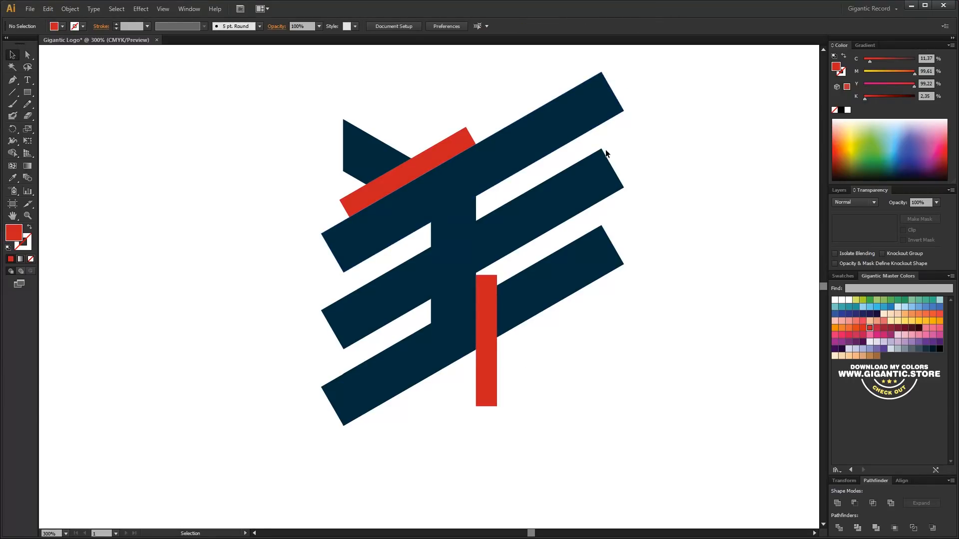
Draw a tall red rectangle covering the right ends of all three diagonal bars.
{"action": "left_click", "coordinate": [27, 93]}
{"action": "mouse_move", "coordinate": [674, 57]}
{"action": "left_mouse_down"}
{"action": "mouse_move", "coordinate": [593, 338]}
{"action": "mouse_move", "coordinate": [567, 362]}
{"action": "left_mouse_up"}
{"action": "key", "text": "v"}
{"action": "left_click", "coordinate": [691, 187]}
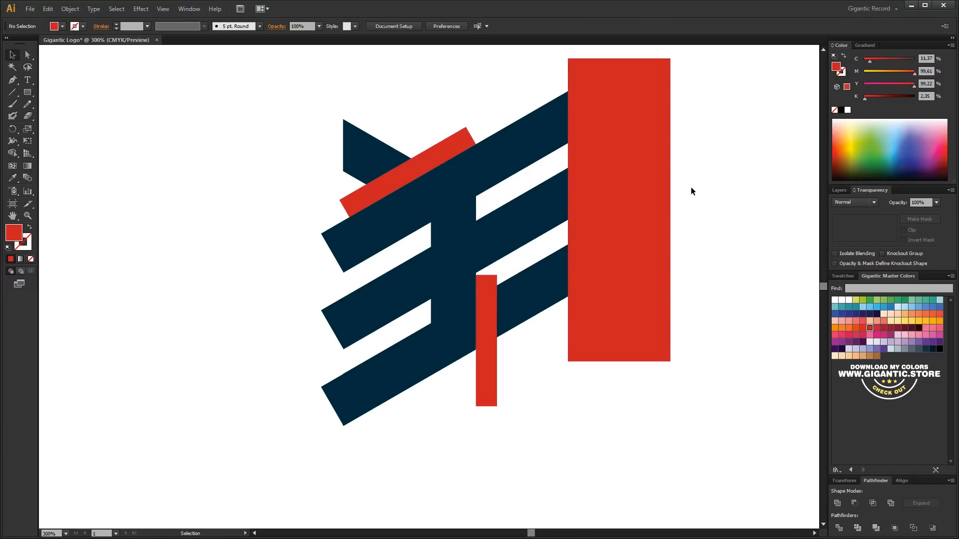
Divide all the overlapping shapes with Pathfinder and fill the resulting pieces with the dark navy swatch.
{"action": "left_click_drag", "start_coordinate": [714, 75], "coordinate": [300, 399]}
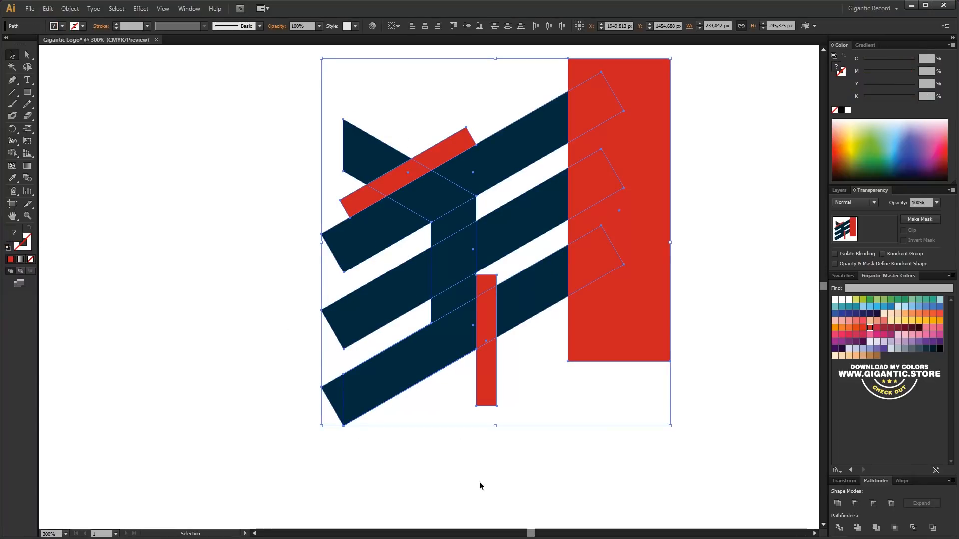
{"action": "left_click", "coordinate": [840, 527]}
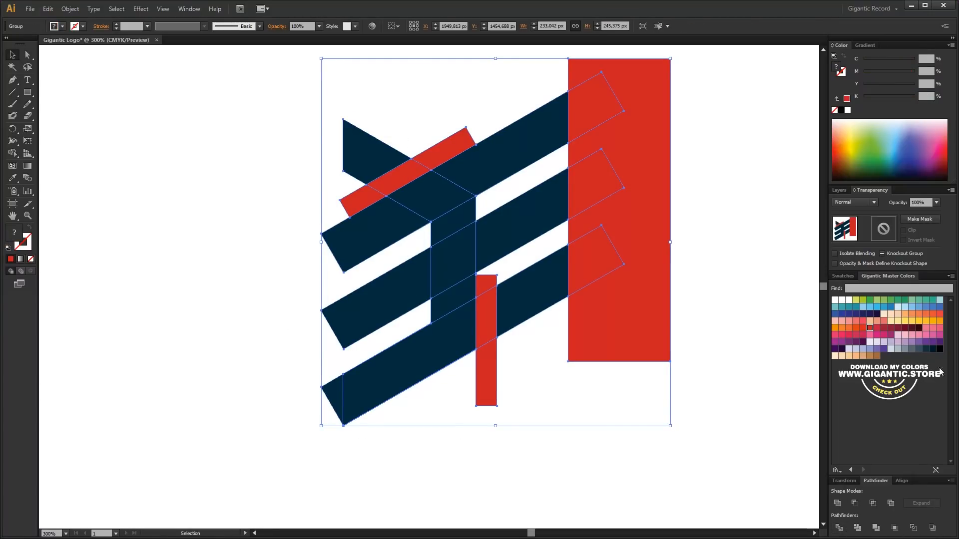
{"action": "left_click", "coordinate": [926, 351]}
Ungroup the divided pieces and delete those of the tall rectangle covering the bars' right ends.
{"action": "right_click", "coordinate": [452, 238]}
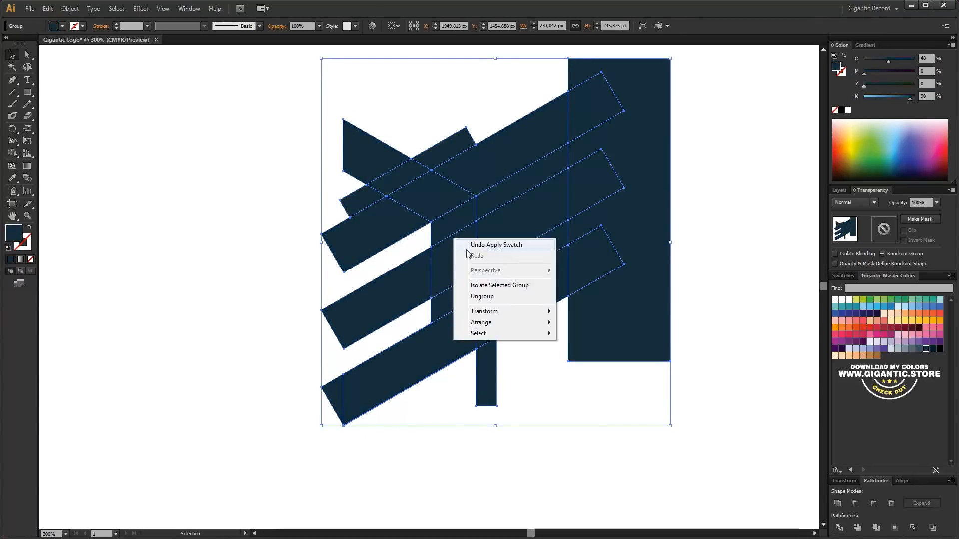
{"action": "left_click", "coordinate": [491, 298]}
{"action": "left_click", "coordinate": [717, 178]}
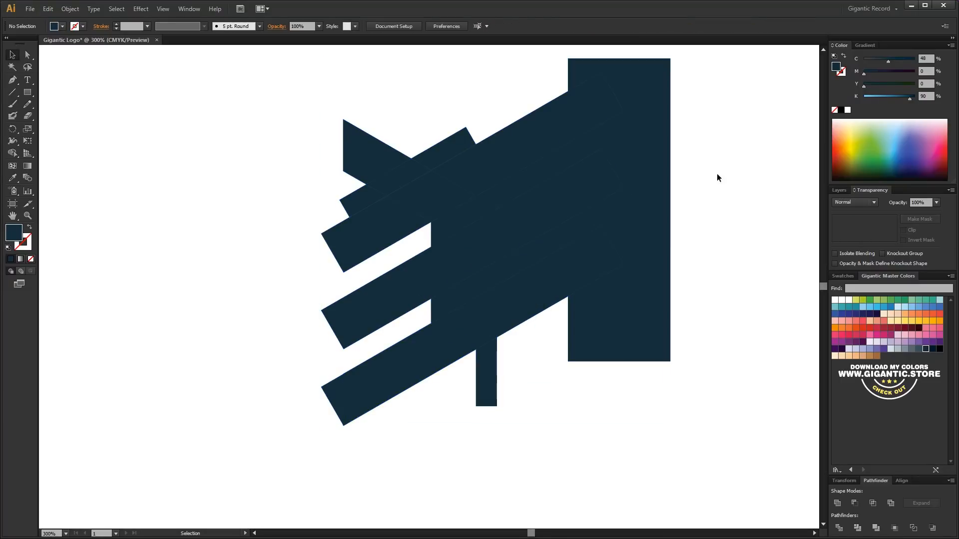
{"action": "left_click_drag", "start_coordinate": [697, 81], "coordinate": [598, 279]}
{"action": "key", "text": "Delete"}
Delete the vertical strip's pieces and the leftover between the lower two bars to open a gap beside the stem.
{"action": "left_click", "coordinate": [491, 374]}
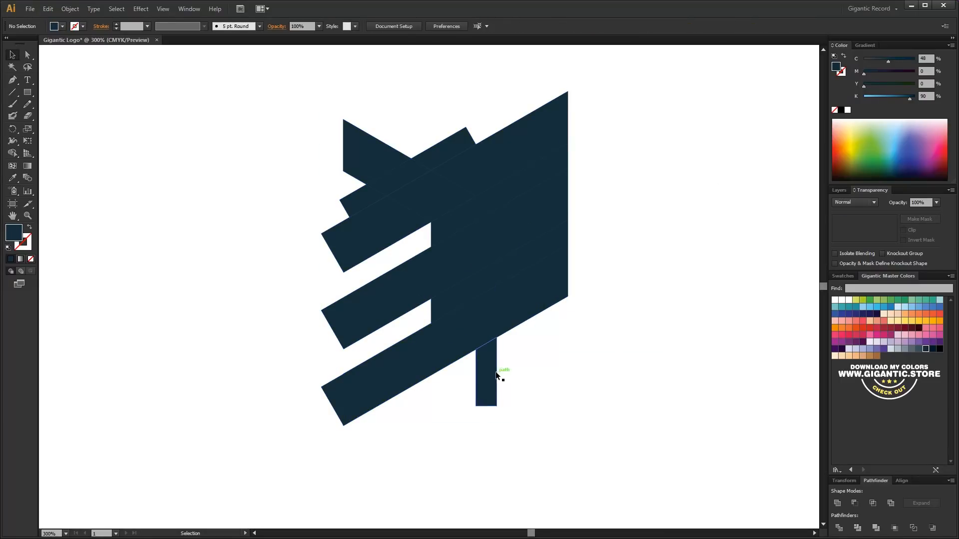
{"action": "key", "text": "Delete"}
{"action": "left_click", "coordinate": [489, 302]}
{"action": "key", "text": "Delete"}
{"action": "left_click", "coordinate": [488, 288]}
{"action": "key", "text": "Delete"}
{"action": "left_click", "coordinate": [498, 276]}
{"action": "key", "text": "Delete"}
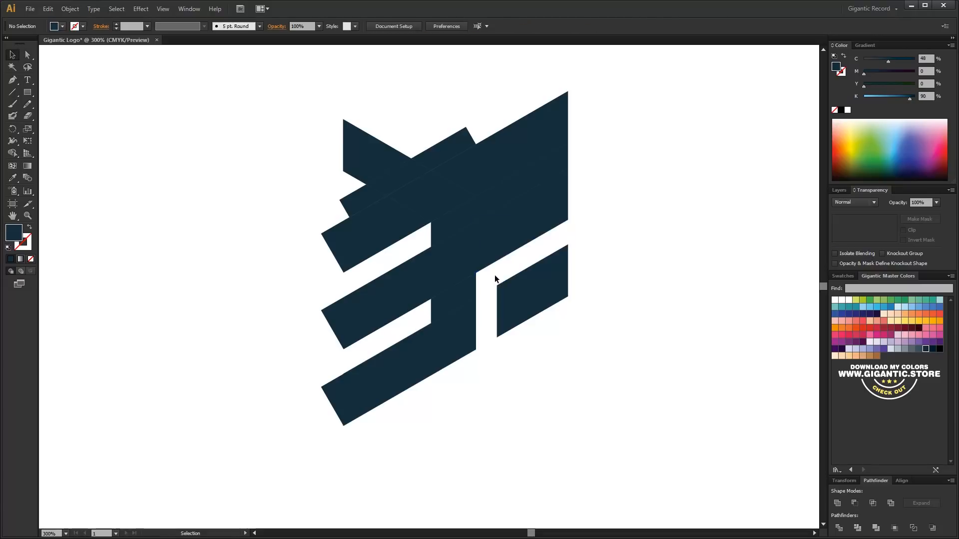
Delete the stem piece between the upper two bars, the empty leftovers and the bars' protruding left ends.
{"action": "left_click", "coordinate": [472, 215]}
{"action": "key", "text": "Delete"}
{"action": "left_click", "coordinate": [480, 209]}
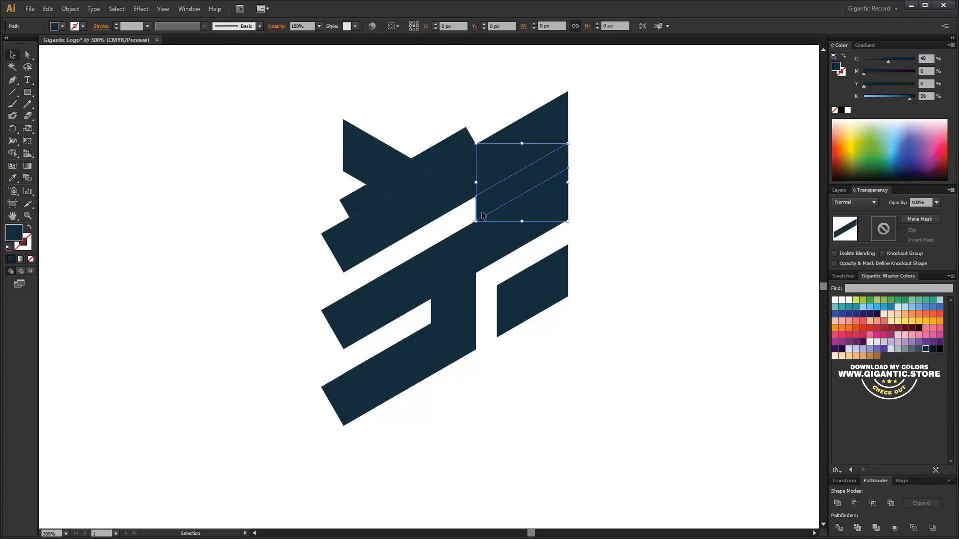
{"action": "key", "text": "Delete"}
{"action": "left_click", "coordinate": [389, 336]}
{"action": "key", "text": "Delete"}
{"action": "left_click", "coordinate": [326, 395]}
{"action": "key", "text": "Delete"}
{"action": "left_click", "coordinate": [342, 260]}
{"action": "key", "text": "Delete"}
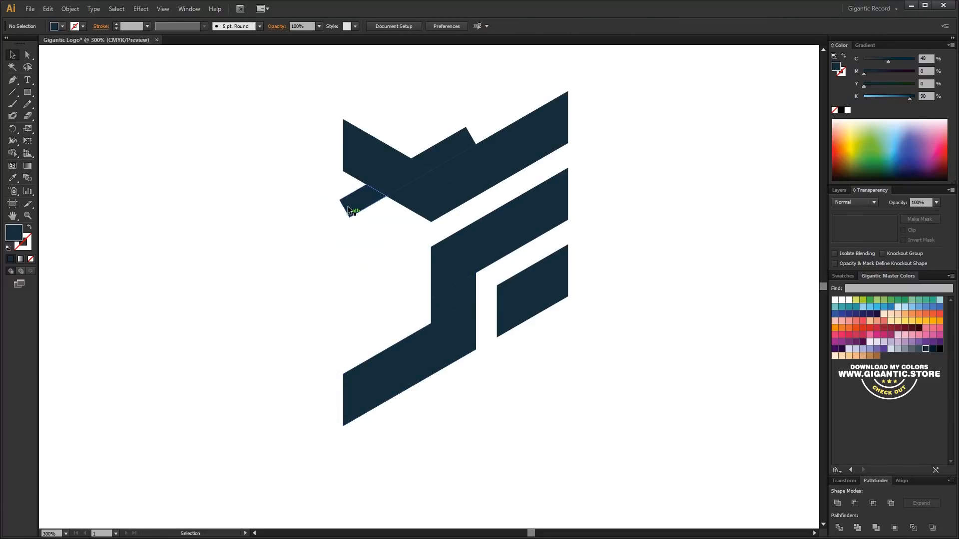
Delete all pieces of the diagonal strip to open a gap between the upper hexagon arm and the highest bar.
{"action": "left_click", "coordinate": [351, 206]}
{"action": "key", "text": "Delete"}
{"action": "left_click", "coordinate": [397, 175]}
{"action": "key", "text": "Delete"}
{"action": "left_click", "coordinate": [452, 156]}
{"action": "key", "text": "Delete"}
{"action": "left_click", "coordinate": [364, 210]}
{"action": "key", "text": "Delete"}
Select all the remaining logo pieces and unite them with Pathfinder.
{"action": "left_click_drag", "start_coordinate": [630, 81], "coordinate": [274, 451]}
{"action": "left_click", "coordinate": [837, 503]}
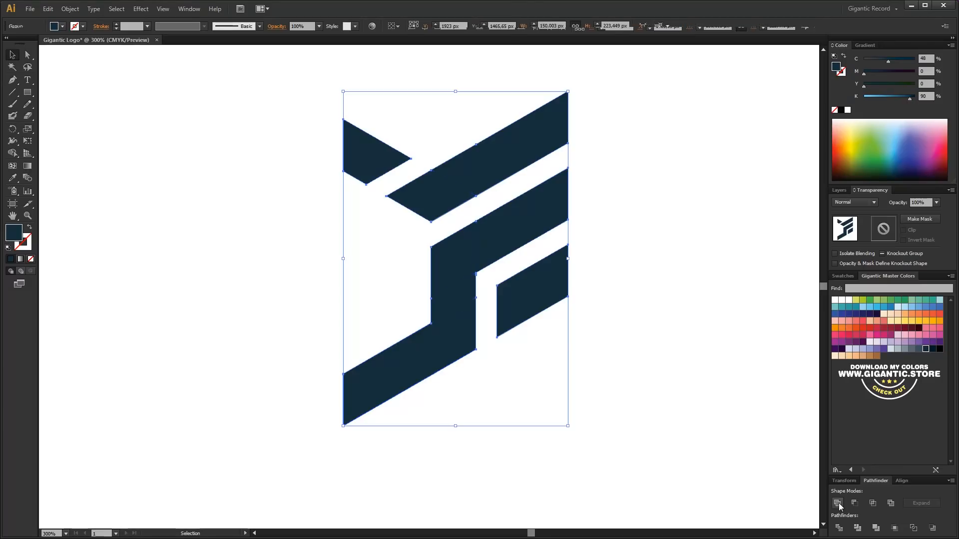
{"action": "left_click", "coordinate": [28, 55]}
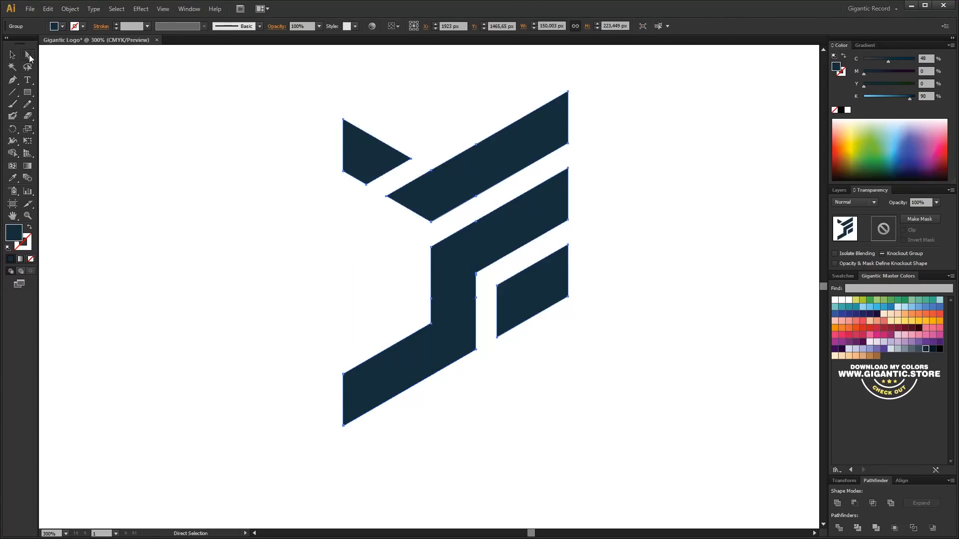
Shorten the outer ends of the lower two bars progressively along their diagonals, and move the whole mark slightly to the right.
{"action": "left_click_drag", "start_coordinate": [579, 166], "coordinate": [548, 308]}
{"action": "left_click_drag", "start_coordinate": [559, 249], "coordinate": [528, 321]}
{"action": "key", "text": "v"}
{"action": "left_click_drag", "start_coordinate": [203, 104], "coordinate": [588, 382]}
{"action": "left_click_drag", "start_coordinate": [445, 343], "coordinate": [478, 344]}
Paste a copy of the mark in front, reflect it across the vertical axis, and align it edge to edge with the original's left side.
{"action": "key", "text": "ctrl+shift+a"}
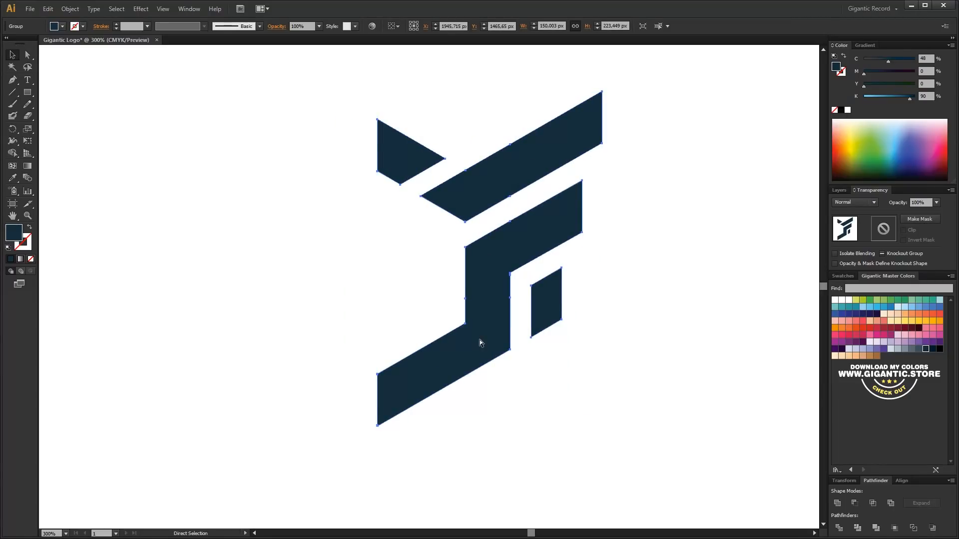
{"action": "right_click", "coordinate": [477, 337]}
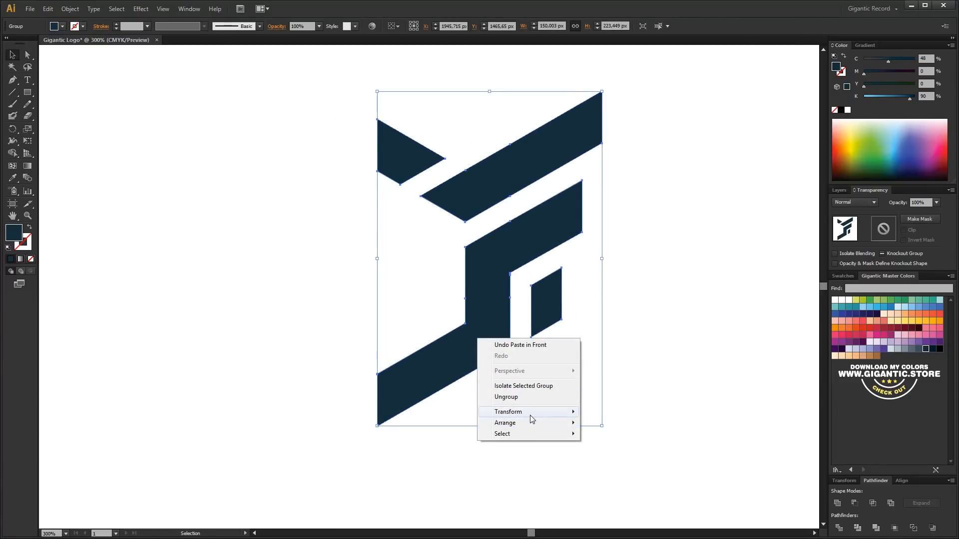
{"action": "mouse_move", "coordinate": [529, 415]}
{"action": "left_click", "coordinate": [612, 449]}
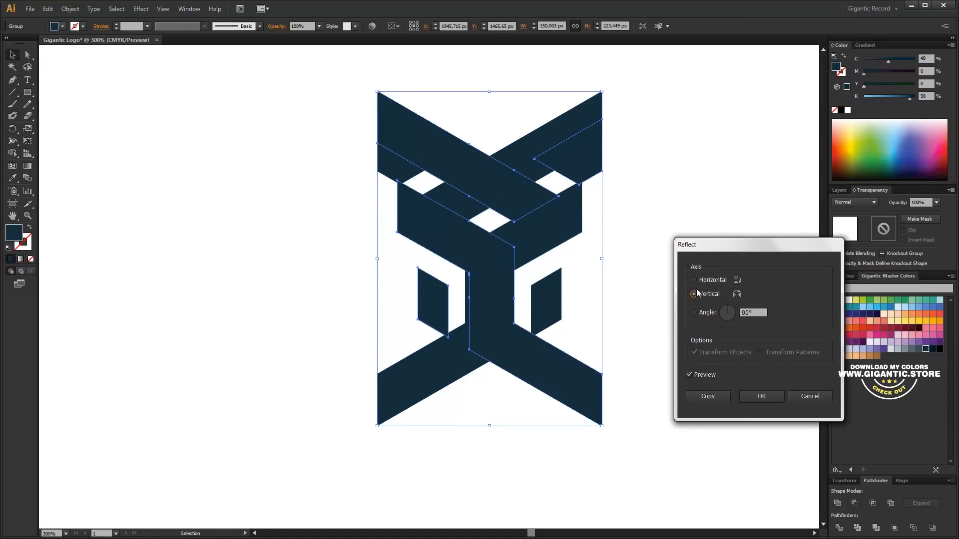
{"action": "left_click", "coordinate": [761, 396]}
{"action": "left_click_drag", "start_coordinate": [594, 399], "coordinate": [366, 398]}
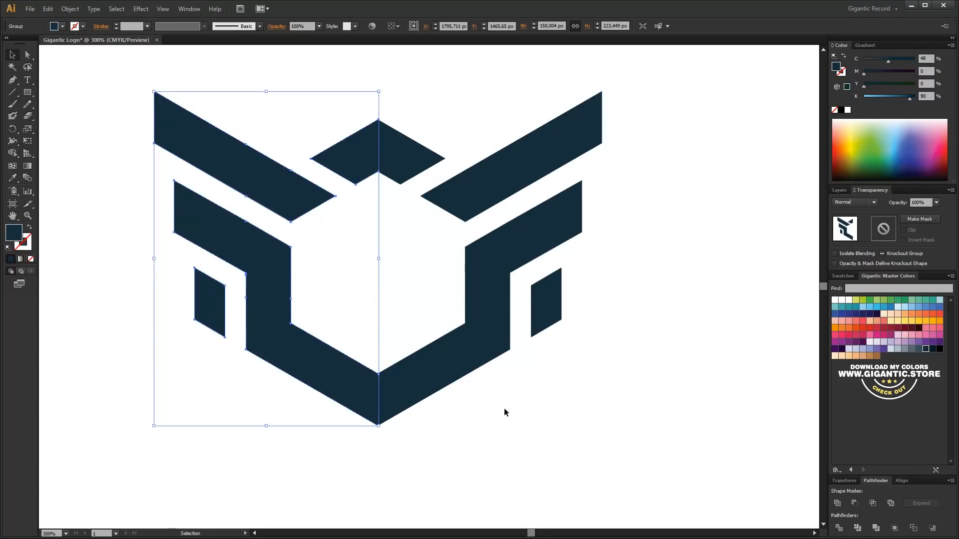
Group both mirrored halves, scale the emblem proportionally to about 196 by 146 px, and centre it in the view.
{"action": "left_click", "coordinate": [504, 409]}
{"action": "left_click_drag", "start_coordinate": [672, 122], "coordinate": [247, 405]}
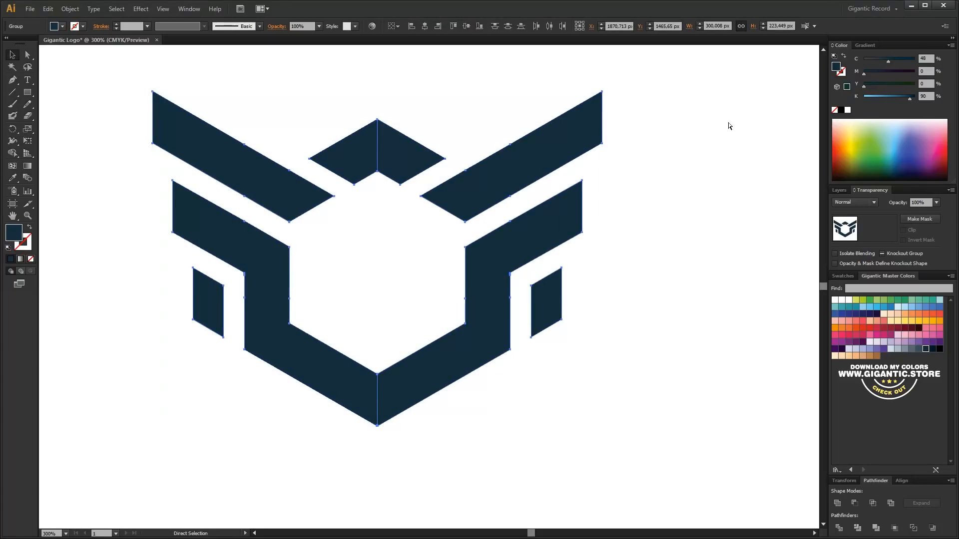
{"action": "key", "text": "ctrl+g"}
{"action": "left_click_drag", "start_coordinate": [604, 93], "coordinate": [644, 272]}
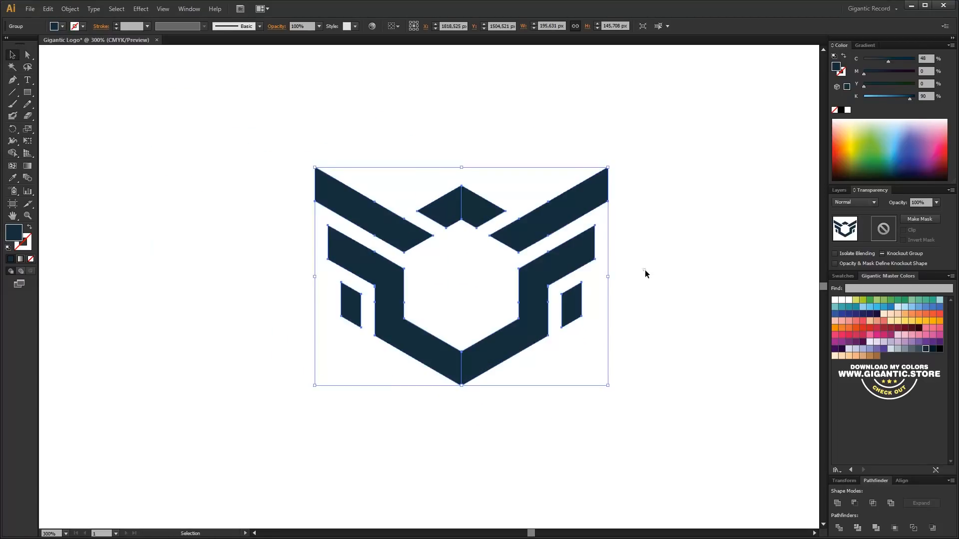
{"action": "left_click", "coordinate": [685, 267]}
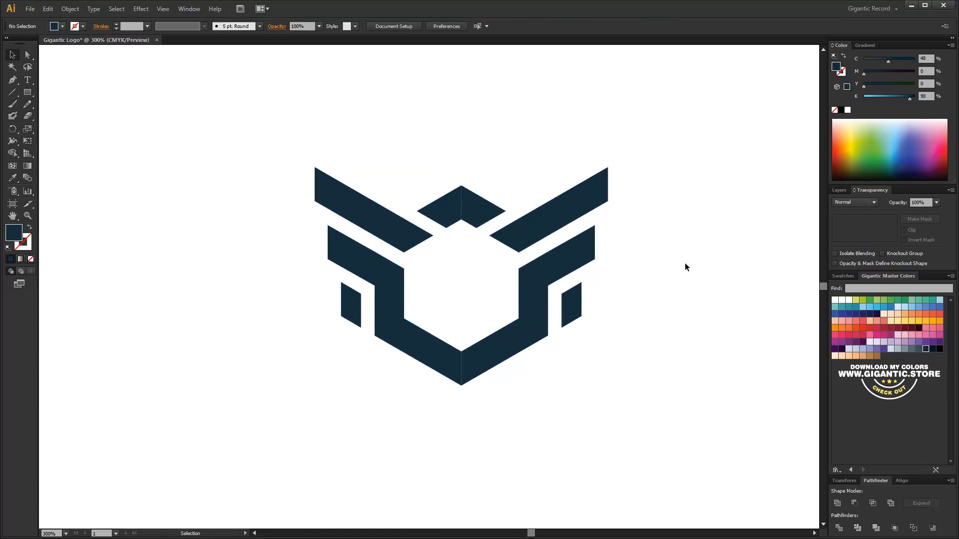
Draw an upright five-pointed star about 122 px wide beside the emblem and fill it with the crimson red swatch.
{"action": "left_click", "coordinate": [29, 93]}
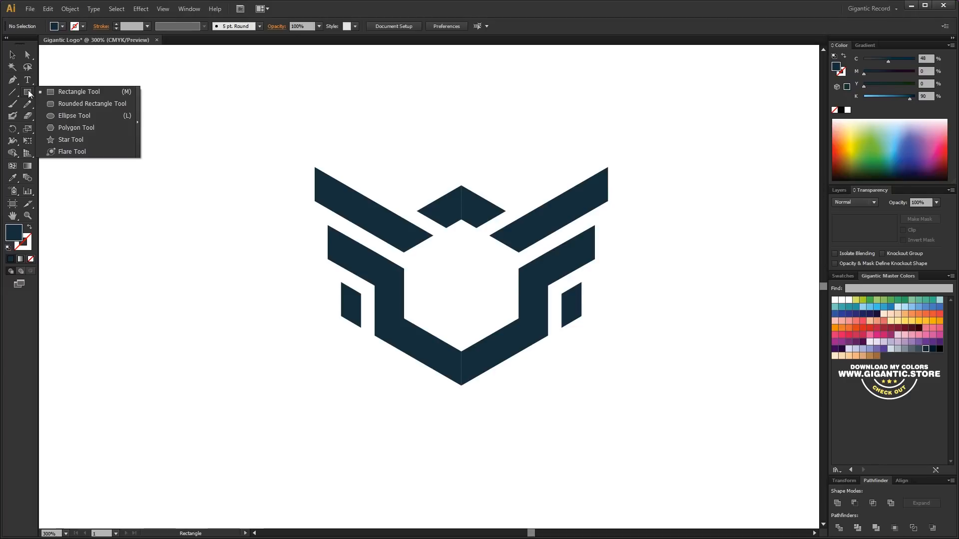
{"action": "left_click", "coordinate": [84, 145]}
{"action": "left_click_drag", "start_coordinate": [150, 226], "coordinate": [194, 267]}
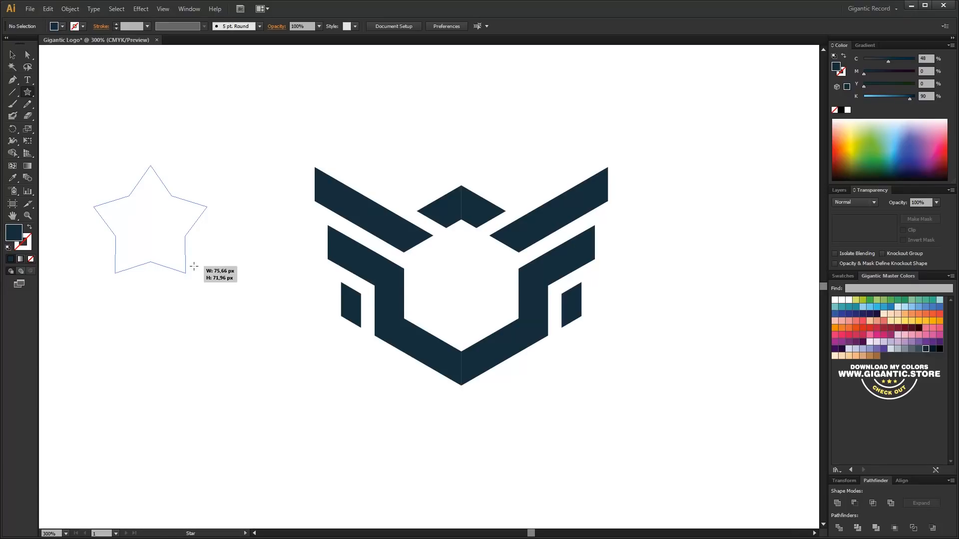
{"action": "left_click_drag", "start_coordinate": [194, 266], "coordinate": [215, 297]}
{"action": "key", "text": "v"}
{"action": "left_click", "coordinate": [848, 339]}
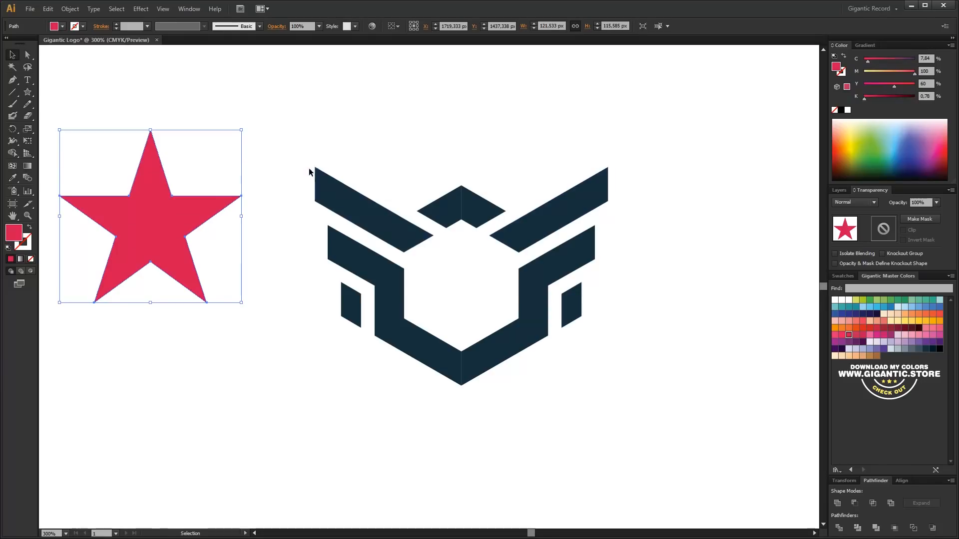
Scale the red star down proportionally and centre it in the emblem's hexagonal opening, nudging it slightly upward.
{"action": "left_click_drag", "start_coordinate": [241, 129], "coordinate": [111, 254]}
{"action": "left_click_drag", "start_coordinate": [78, 269], "coordinate": [500, 243]}
{"action": "left_click_drag", "start_coordinate": [470, 289], "coordinate": [479, 294]}
{"action": "left_click", "coordinate": [556, 448]}
{"action": "left_click", "coordinate": [475, 302]}
{"action": "key", "text": "Up"}
{"action": "key", "text": "Up"}
{"action": "key", "text": "Up"}
{"action": "left_click", "coordinate": [668, 359]}
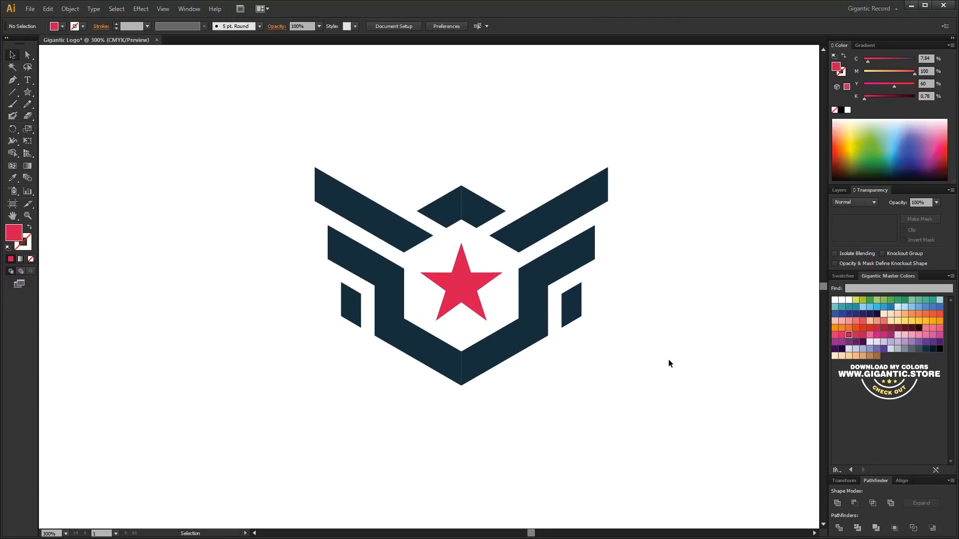